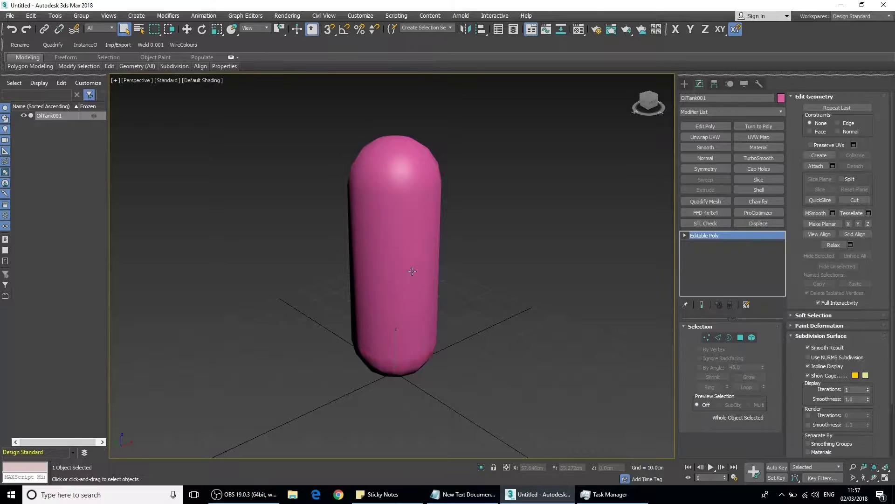
# Step: Switch the Perspective viewport to Edged Faces to show the capsule's polygon edges
pyautogui.press('F4')
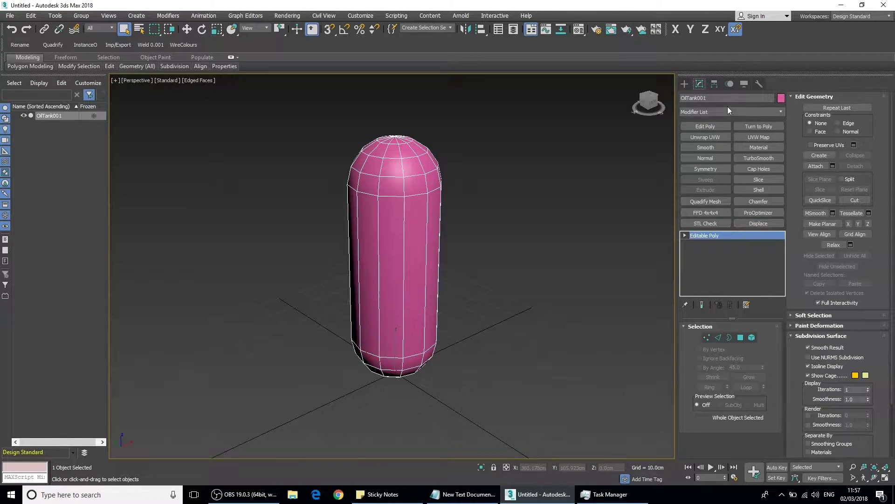
pyautogui.click(685, 83)
# Step: Add a Slice modifier from the Modifier List above OilTank001's Editable Poly
pyautogui.click(699, 84)
pyautogui.click(779, 112)
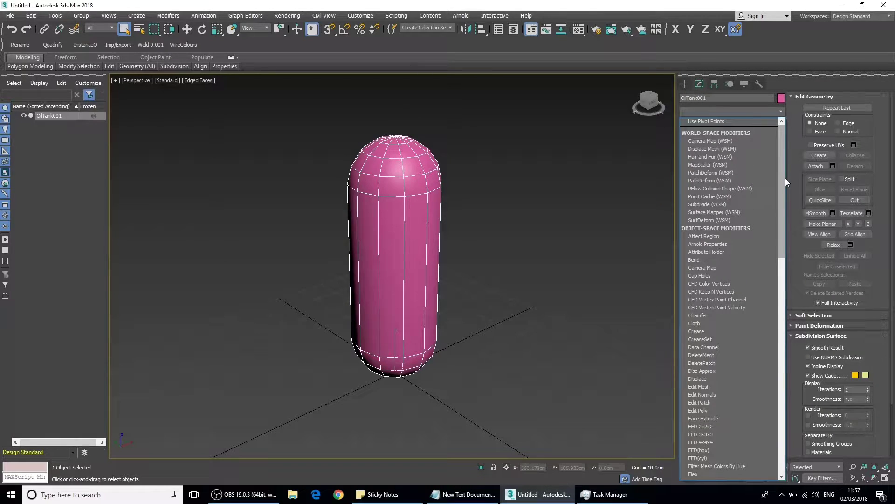
pyautogui.moveTo(785, 178); pyautogui.dragTo(787, 368)
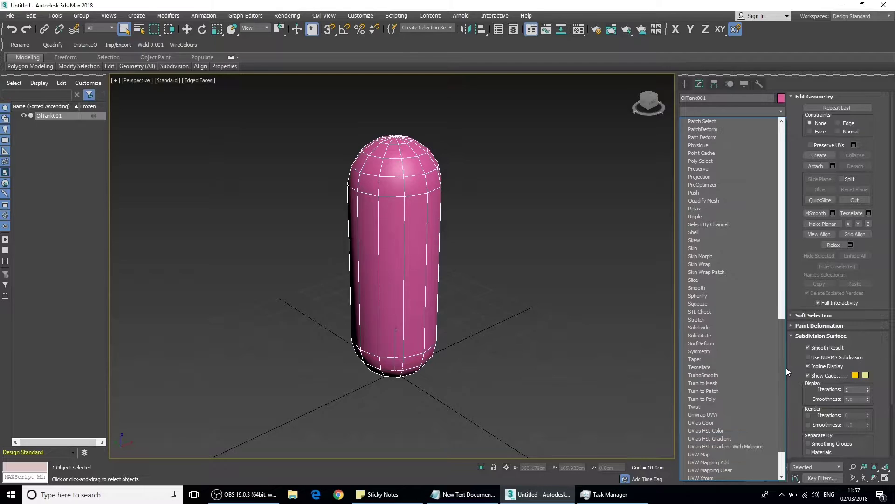
pyautogui.click(694, 280)
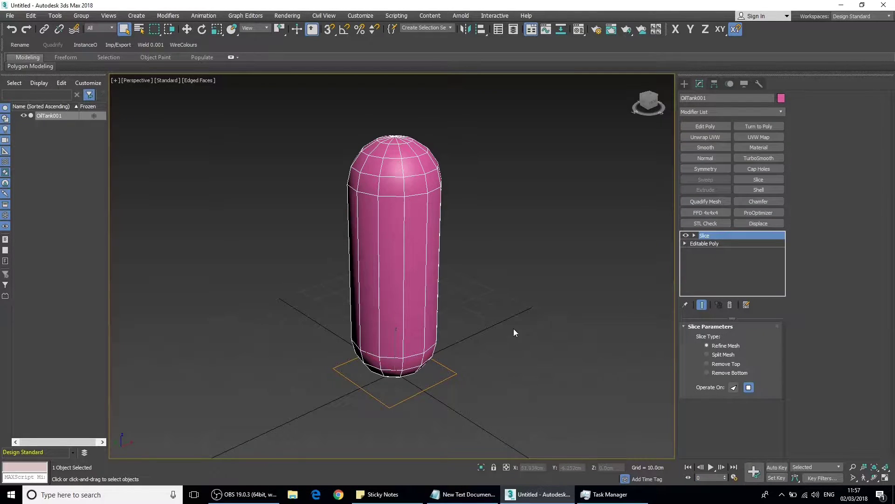
pyautogui.moveTo(497, 320); pyautogui.dragTo(511, 318, button='middle')
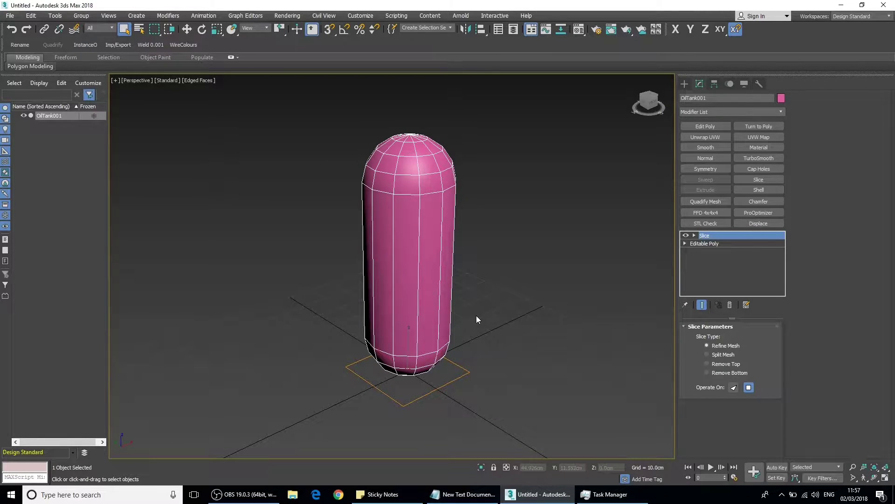
# Step: Select the Slice Plane and move it to cut an edge ring around the capsule's lower body
pyautogui.press('1')
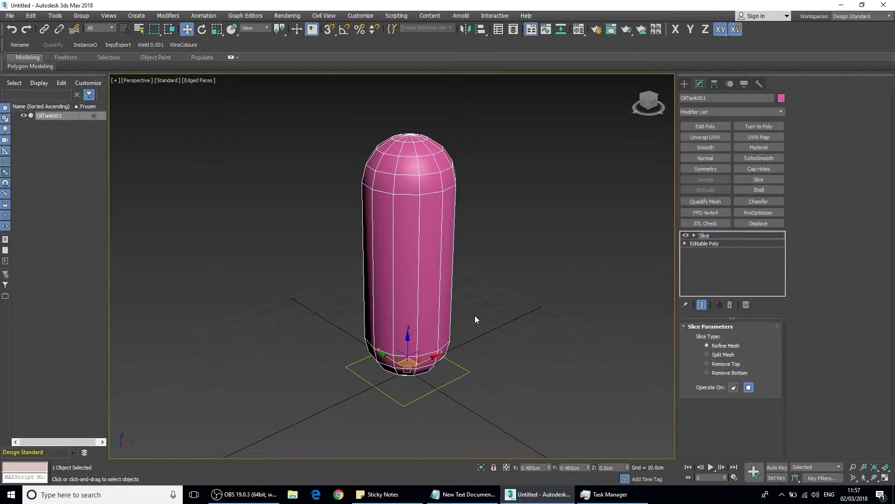
pyautogui.click(695, 235)
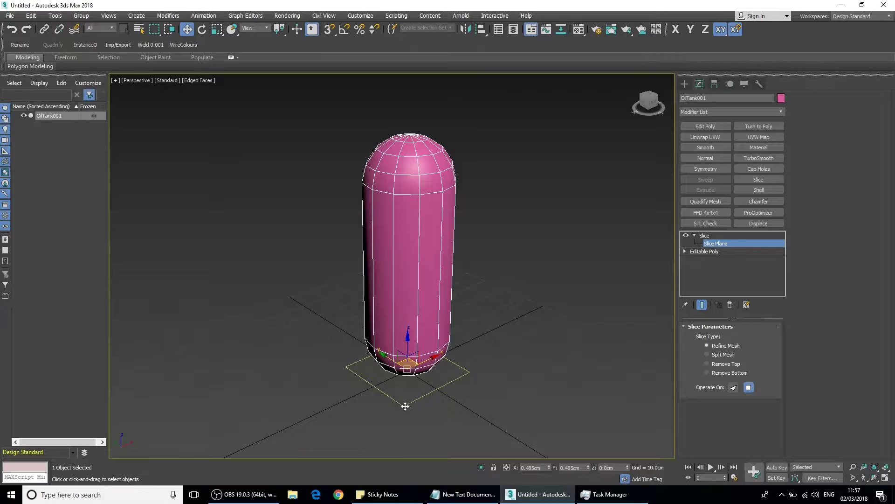
pyautogui.moveTo(472, 371); pyautogui.dragTo(475, 355, button='middle')
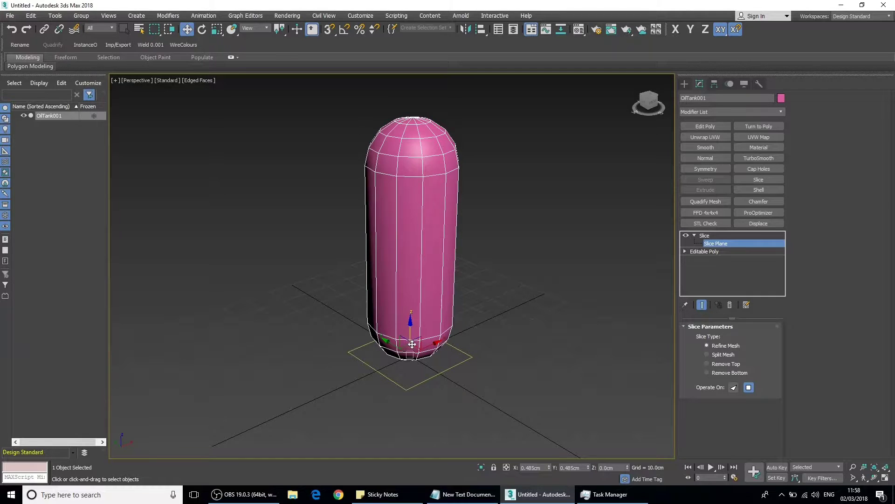
pyautogui.moveTo(410, 336); pyautogui.dragTo(422, 247)
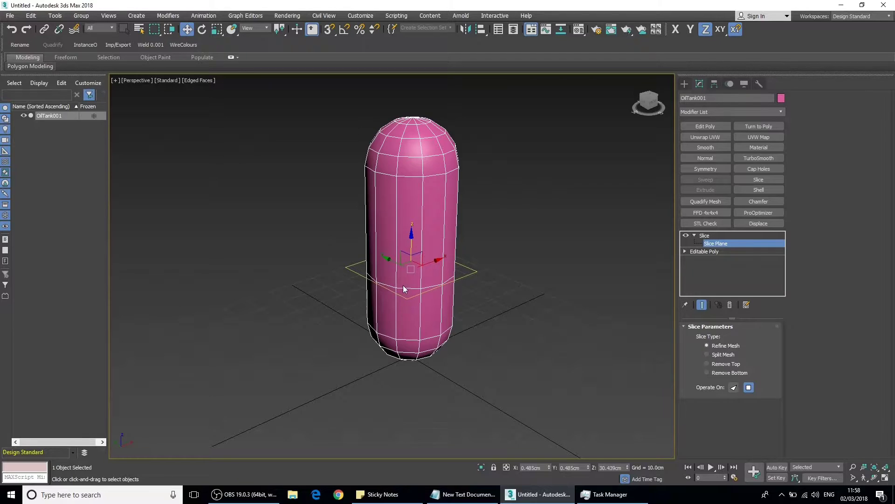
pyautogui.scroll(5, 522, 301)
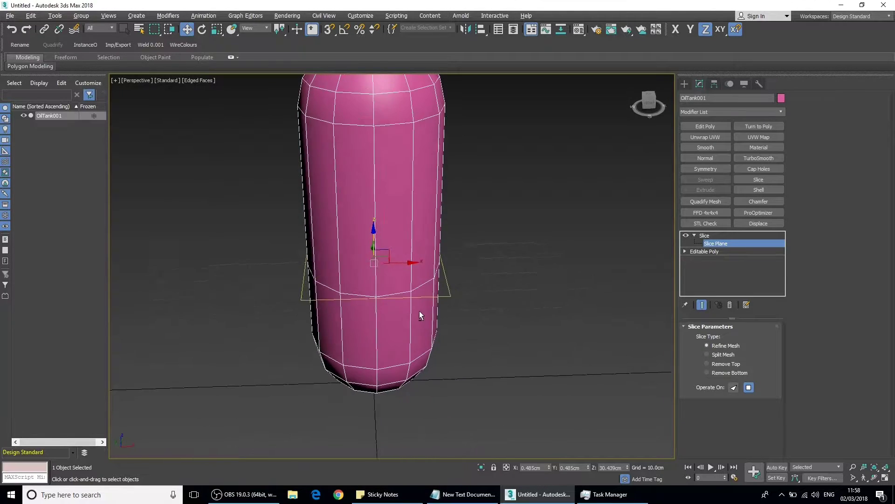
pyautogui.keyDown('alt'); pyautogui.moveTo(420, 317); pyautogui.dragTo(392, 258, button='middle'); pyautogui.keyUp('alt')
pyautogui.moveTo(371, 241); pyautogui.dragTo(392, 346)
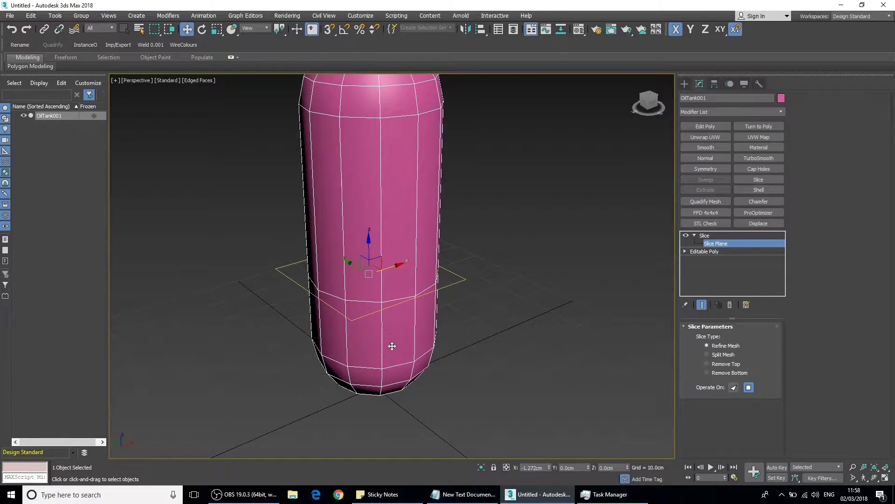
# Step: Scale the slice plane slightly smaller and raise it to Z 42.381cm near mid-height
pyautogui.press('r')
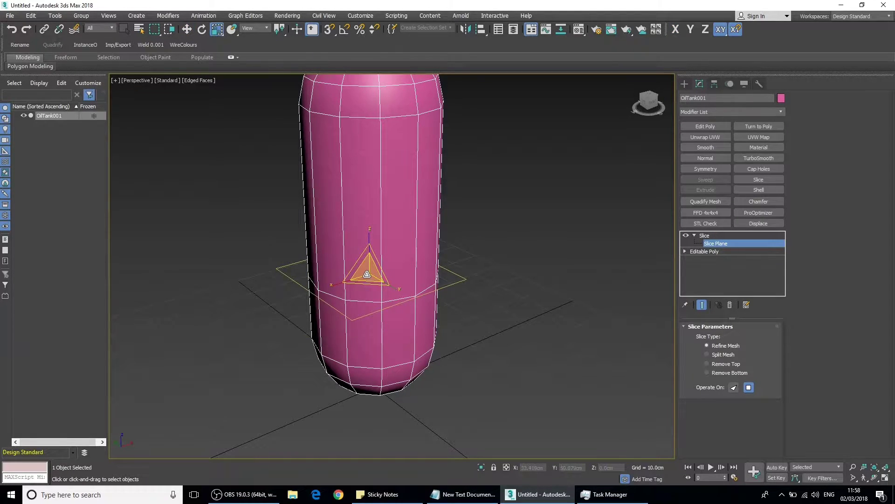
pyautogui.moveTo(367, 272); pyautogui.dragTo(374, 192)
pyautogui.press('w')
pyautogui.moveTo(441, 219); pyautogui.dragTo(474, 246, button='middle')
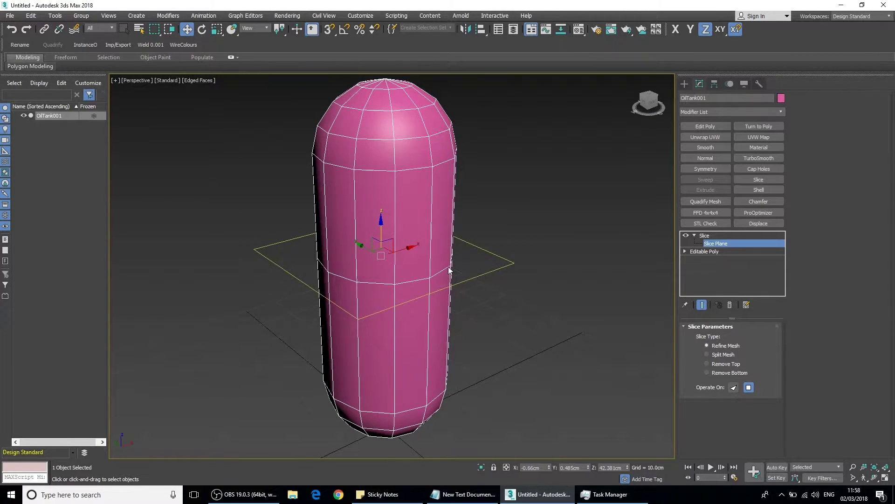
# Step: Set the Slice Type to Split Mesh
pyautogui.click(707, 354)
pyautogui.moveTo(414, 320); pyautogui.dragTo(414, 340, button='middle')
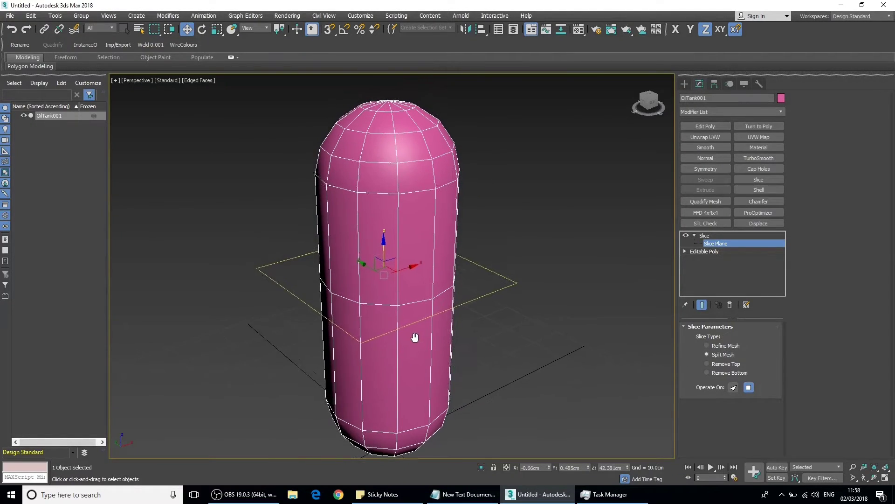
pyautogui.click(705, 235)
pyautogui.moveTo(484, 273); pyautogui.dragTo(480, 285, button='middle')
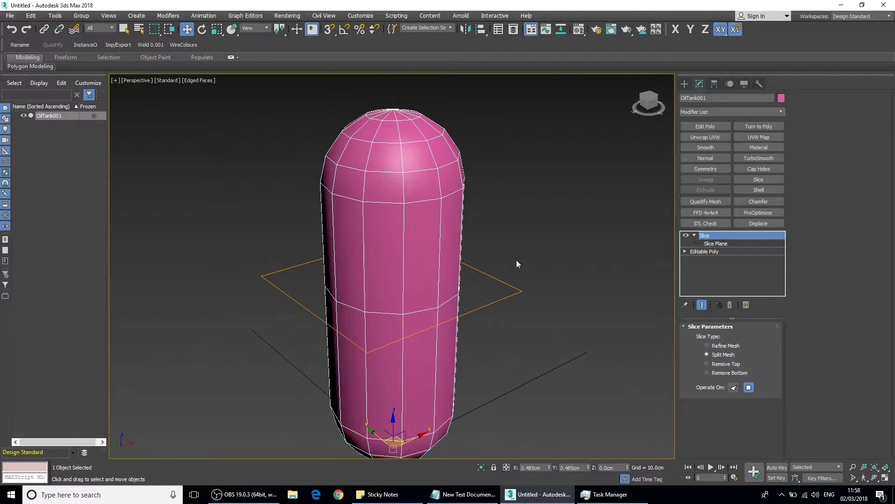
# Step: Add Edit Poly, lift the top element to verify the split, then undo the test
pyautogui.click(714, 126)
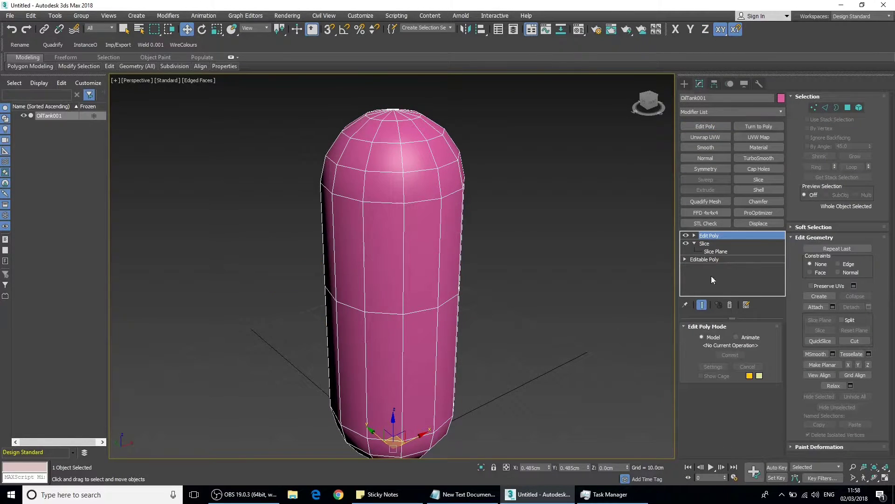
pyautogui.click(694, 235)
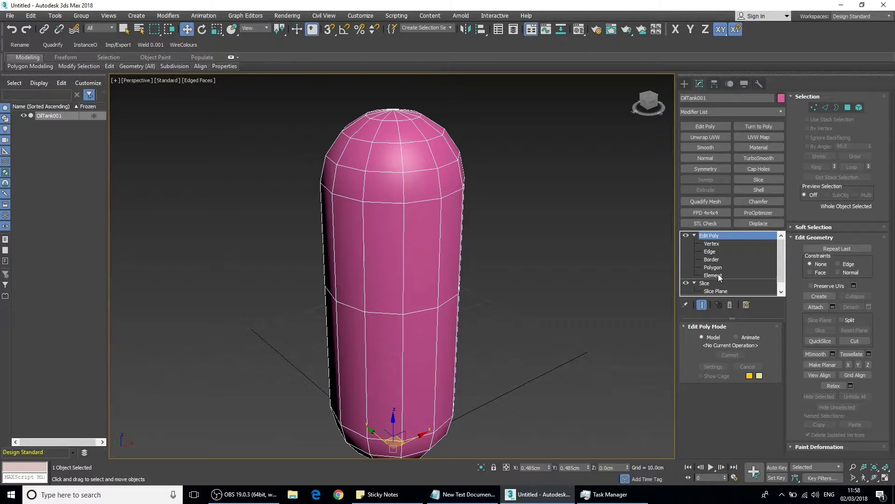
pyautogui.click(716, 276)
pyautogui.click(423, 284)
pyautogui.moveTo(396, 127); pyautogui.dragTo(401, 145, button='middle')
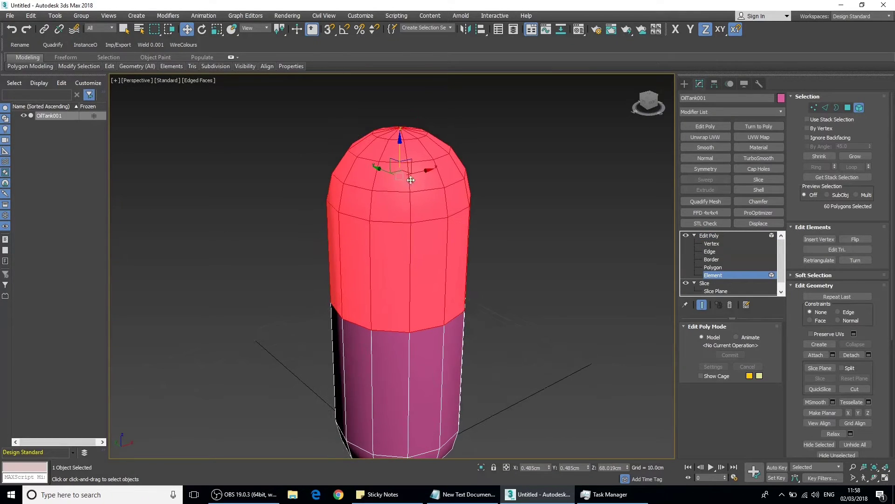
pyautogui.moveTo(396, 150); pyautogui.dragTo(396, 104)
pyautogui.keyDown('alt'); pyautogui.moveTo(396, 103); pyautogui.dragTo(443, 305, button='middle'); pyautogui.keyUp('alt')
pyautogui.scroll(-4, 420, 280)
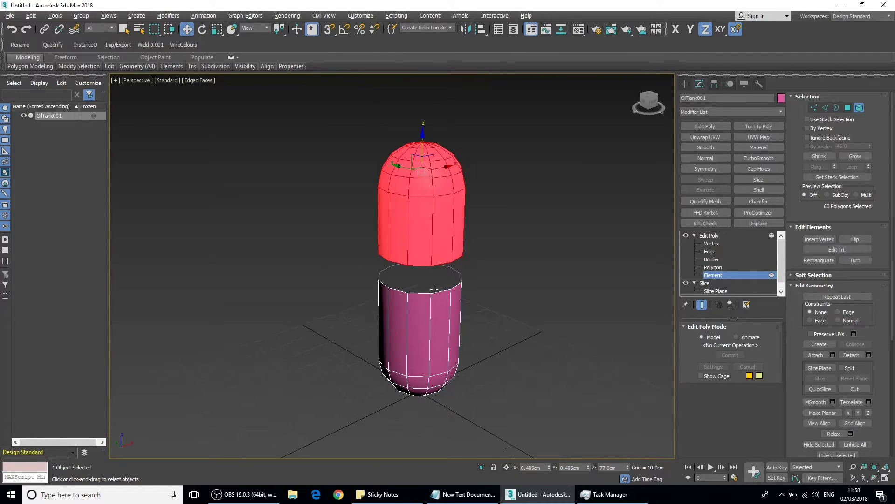
pyautogui.hotkey('ctrl', 'z')
pyautogui.hotkey('ctrl', 'z')
pyautogui.hotkey('ctrl', 'z')
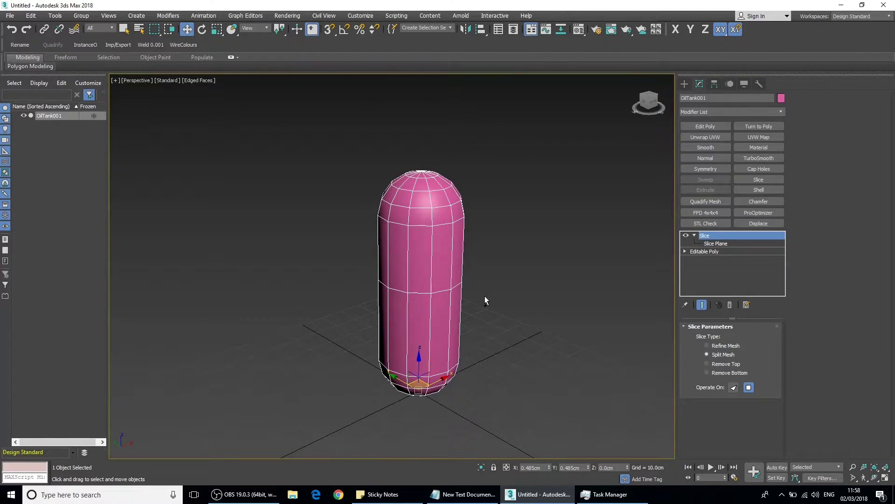
# Step: With the Slice Plane selected, set Slice Type to Remove Top to preview the cut
pyautogui.click(716, 243)
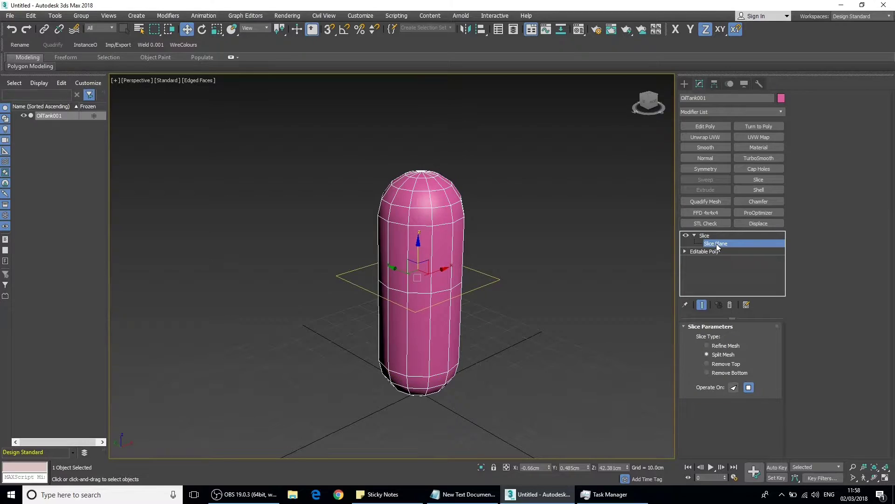
pyautogui.moveTo(547, 380); pyautogui.dragTo(568, 355, button='middle')
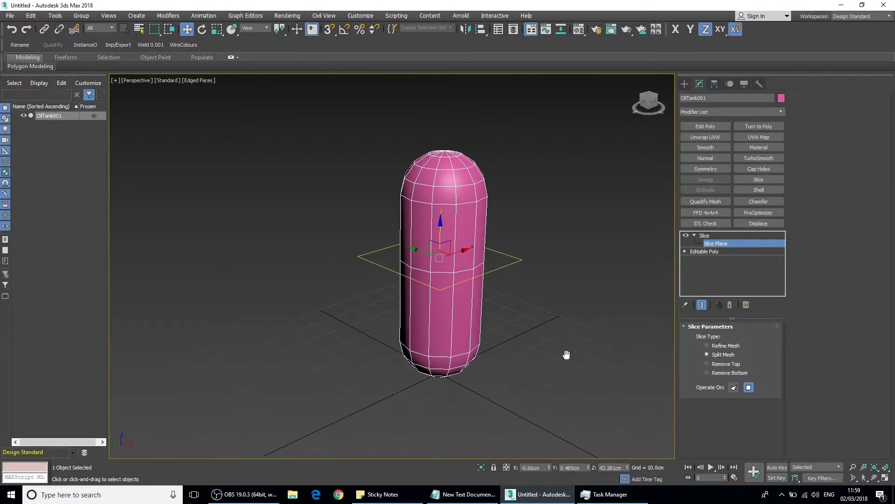
pyautogui.click(707, 363)
pyautogui.moveTo(418, 301); pyautogui.dragTo(425, 314, button='middle')
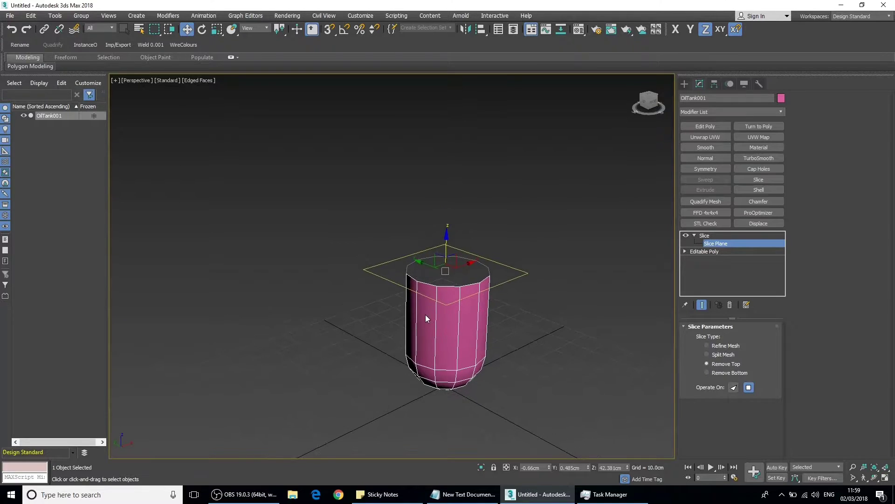
pyautogui.scroll(3, 425, 314)
pyautogui.moveTo(485, 327); pyautogui.dragTo(481, 295, button='middle')
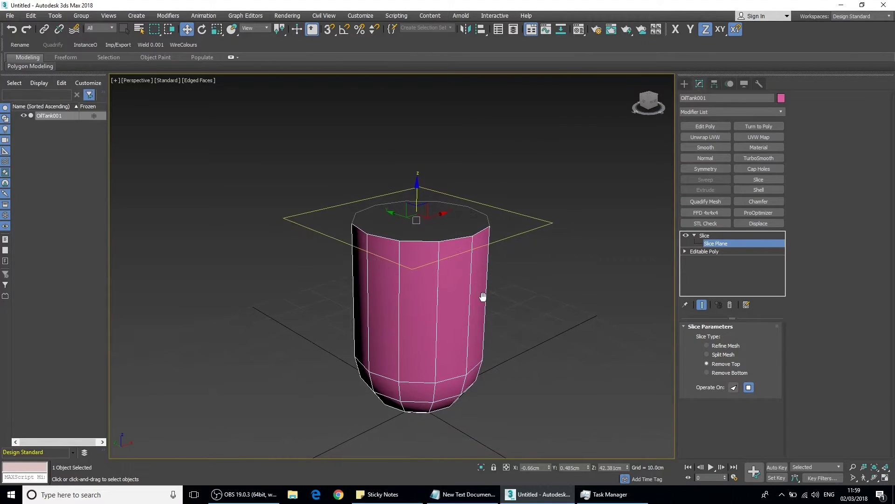
# Step: Compare Remove Bottom and Refine Mesh, then settle back on Remove Top
pyautogui.click(706, 373)
pyautogui.moveTo(523, 275); pyautogui.dragTo(520, 334, button='middle')
pyautogui.scroll(-3, 521, 334)
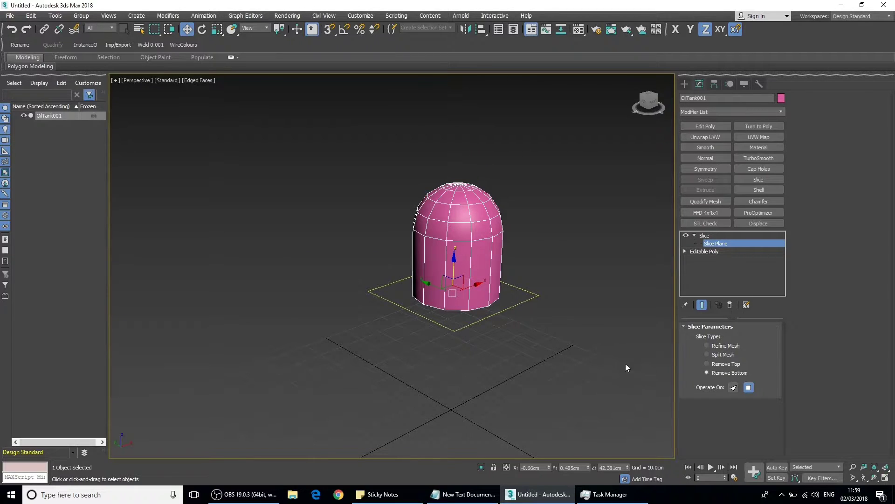
pyautogui.click(707, 346)
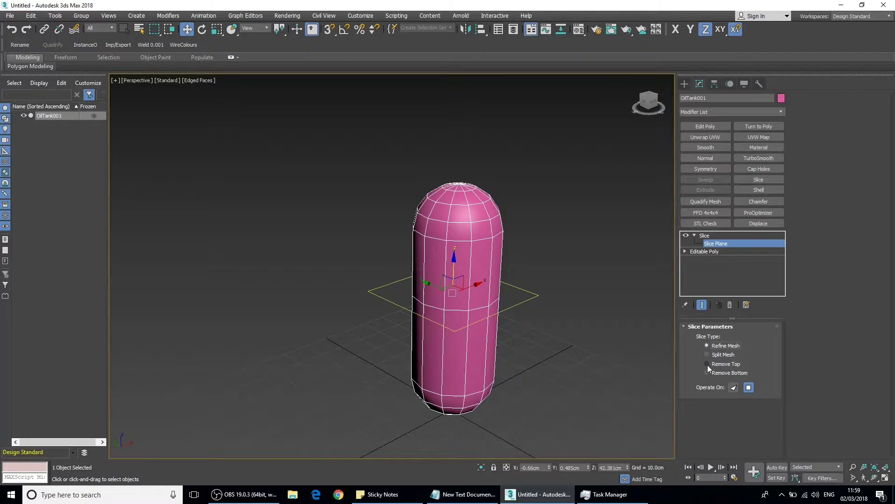
pyautogui.click(706, 364)
pyautogui.moveTo(467, 309); pyautogui.dragTo(472, 312, button='middle')
# Step: Add a Cap Holes modifier to close the open top, inspect it, then delete it
pyautogui.scroll(3, 520, 316)
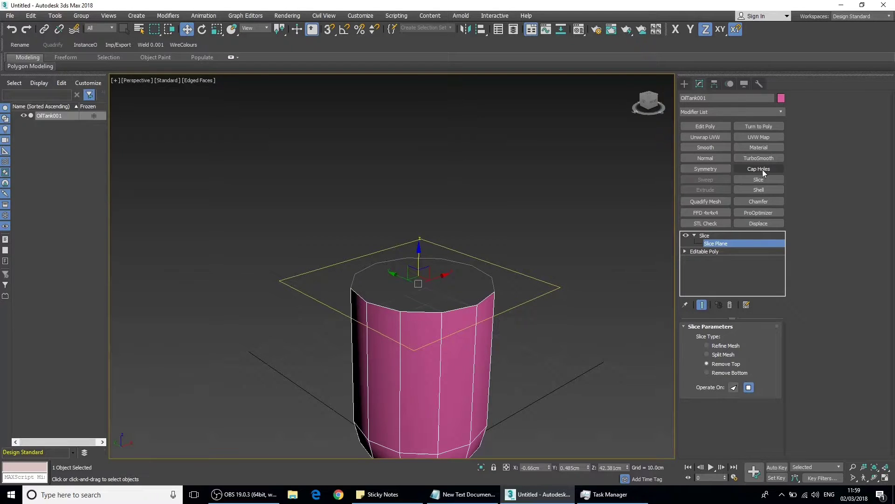
pyautogui.click(779, 111)
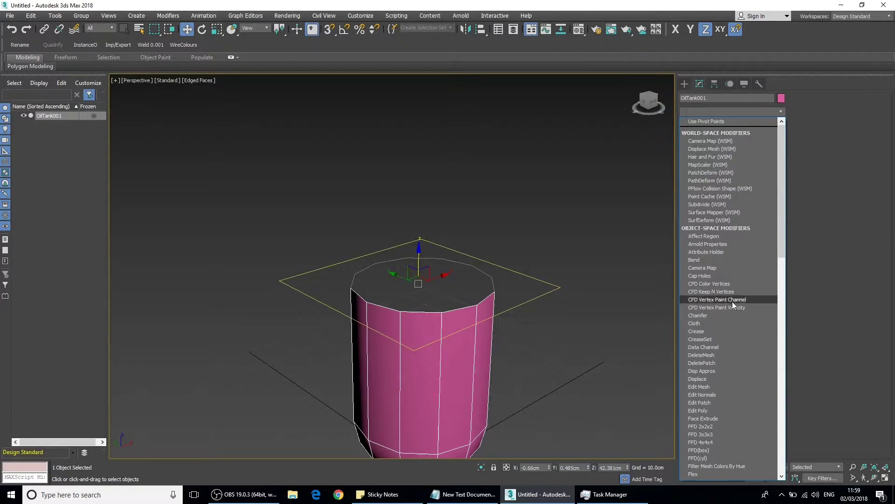
pyautogui.scroll(-1, 713, 394)
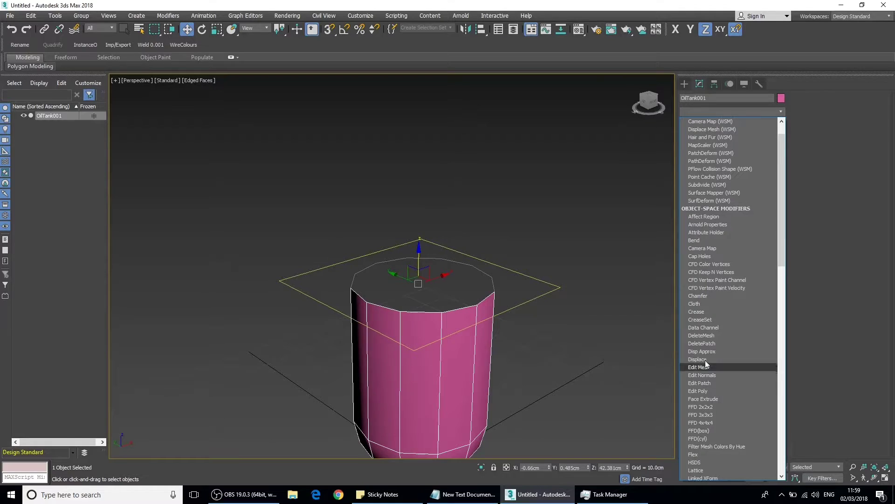
pyautogui.click(701, 256)
pyautogui.moveTo(457, 367); pyautogui.dragTo(490, 330, button='middle')
pyautogui.keyDown('alt'); pyautogui.moveTo(490, 330); pyautogui.dragTo(472, 373, button='middle'); pyautogui.keyUp('alt')
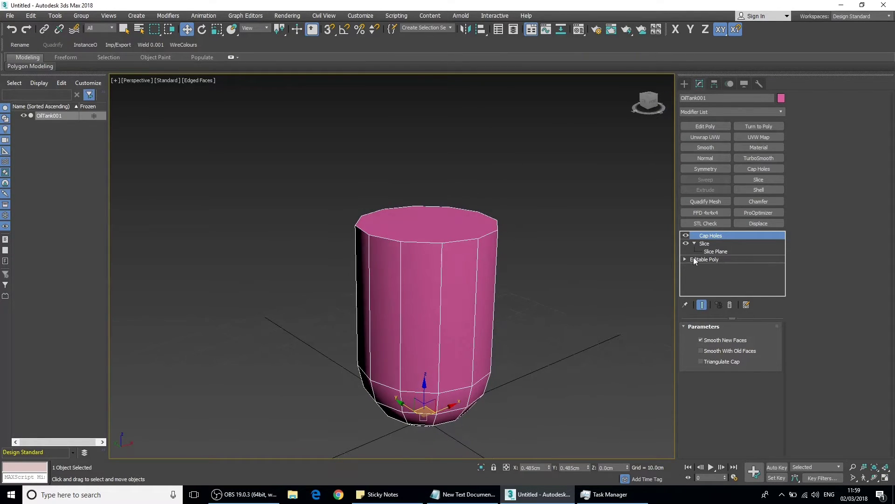
pyautogui.rightClick(720, 236)
pyautogui.click(748, 251)
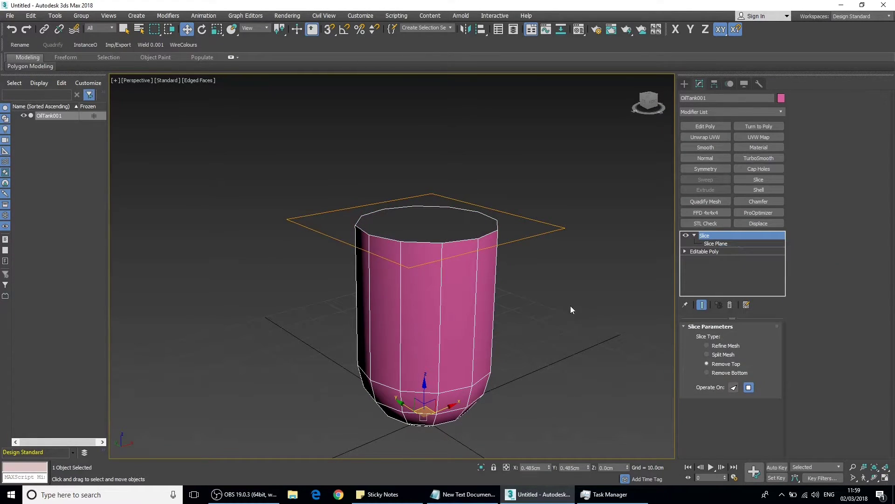
# Step: Select the Slice Plane and rotate it to tilt across the cylinder top
pyautogui.keyDown('alt'); pyautogui.moveTo(546, 330); pyautogui.dragTo(510, 342, button='middle'); pyautogui.keyUp('alt')
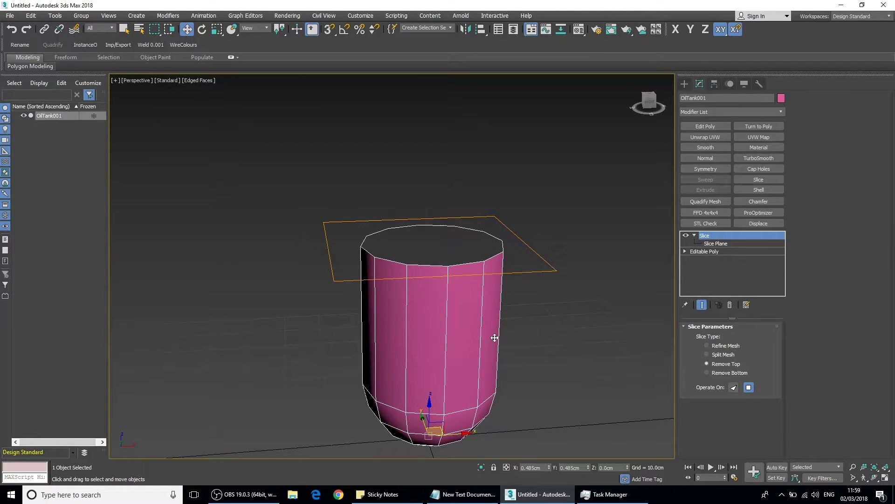
pyautogui.moveTo(499, 339)
pyautogui.keyDown('alt'); pyautogui.mouseDown(button='middle')
pyautogui.moveTo(484, 314)
pyautogui.moveTo(485, 336)
pyautogui.moveTo(503, 339)
pyautogui.mouseUp(button='middle'); pyautogui.keyUp('alt')
pyautogui.click(722, 243)
pyautogui.press('e')
pyautogui.moveTo(460, 227); pyautogui.dragTo(451, 164)
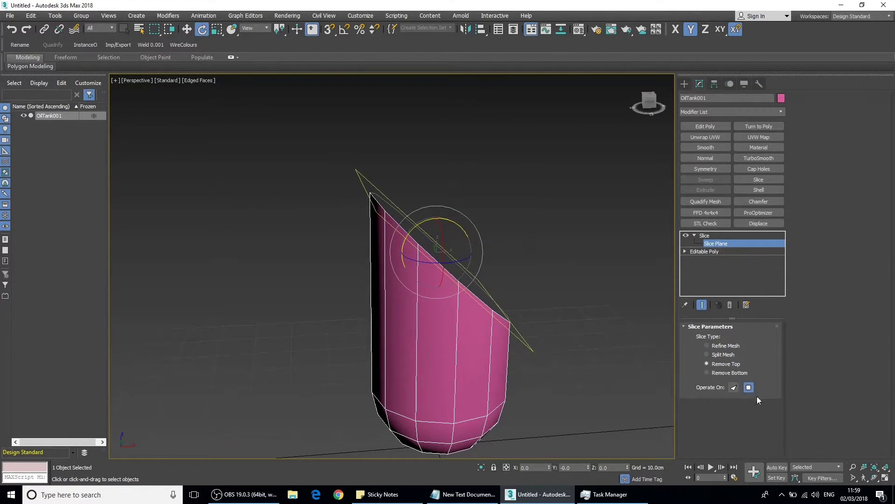
# Step: Cycle through Remove Bottom, Remove Top and Split Mesh, ending on Refine Mesh
pyautogui.click(707, 372)
pyautogui.keyDown('alt'); pyautogui.moveTo(577, 401); pyautogui.dragTo(527, 397, button='middle'); pyautogui.keyUp('alt')
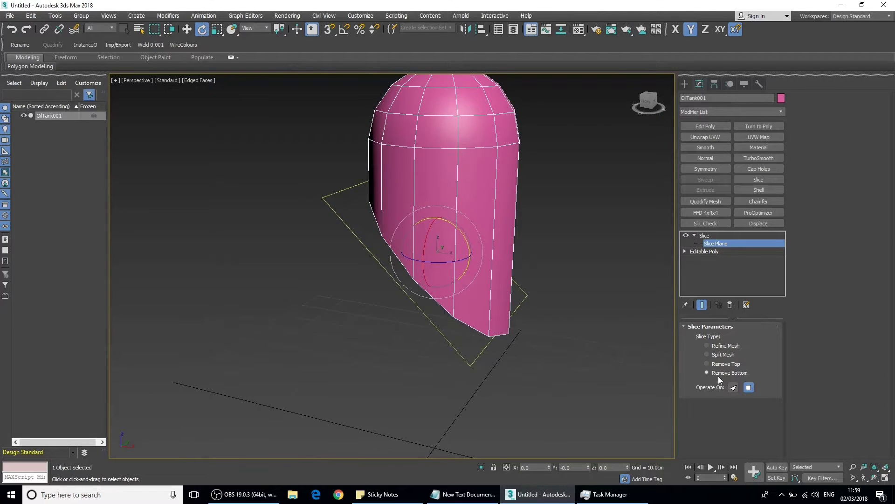
pyautogui.click(707, 363)
pyautogui.click(707, 354)
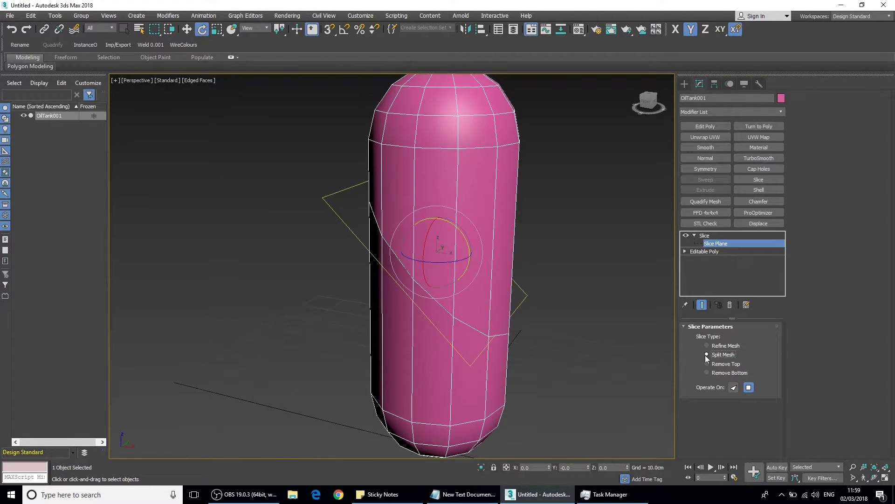
pyautogui.click(706, 346)
pyautogui.moveTo(519, 352)
pyautogui.mouseDown(button='middle')
pyautogui.moveTo(562, 354)
pyautogui.moveTo(533, 357)
pyautogui.mouseUp(button='middle')
pyautogui.keyDown('alt'); pyautogui.moveTo(587, 386); pyautogui.dragTo(555, 400, button='middle'); pyautogui.keyUp('alt')
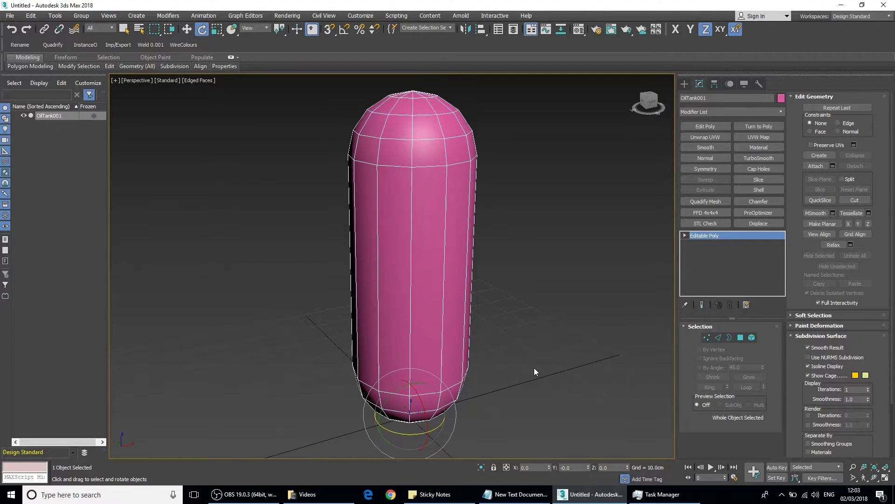
# Step: Enter Polygon sub-object level with Select Object active
pyautogui.moveTo(560, 394); pyautogui.dragTo(555, 396, button='middle')
pyautogui.keyDown('alt'); pyautogui.moveTo(513, 325); pyautogui.dragTo(497, 338, button='middle'); pyautogui.keyUp('alt')
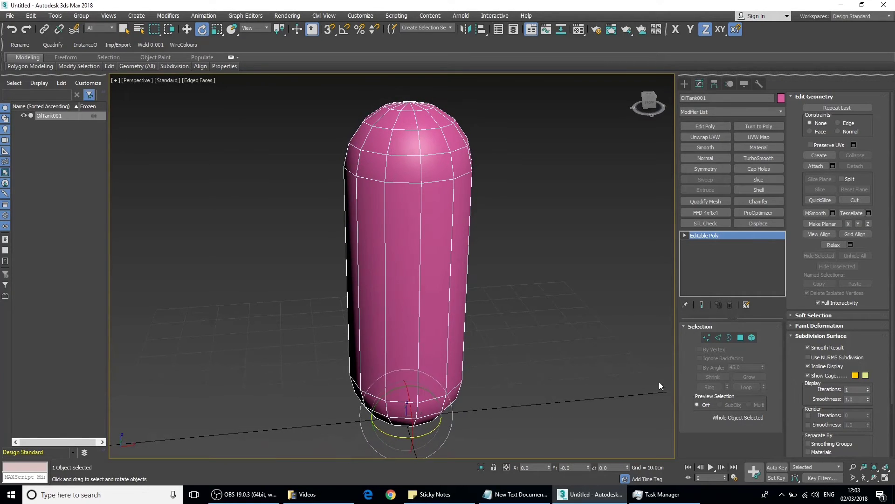
pyautogui.click(741, 338)
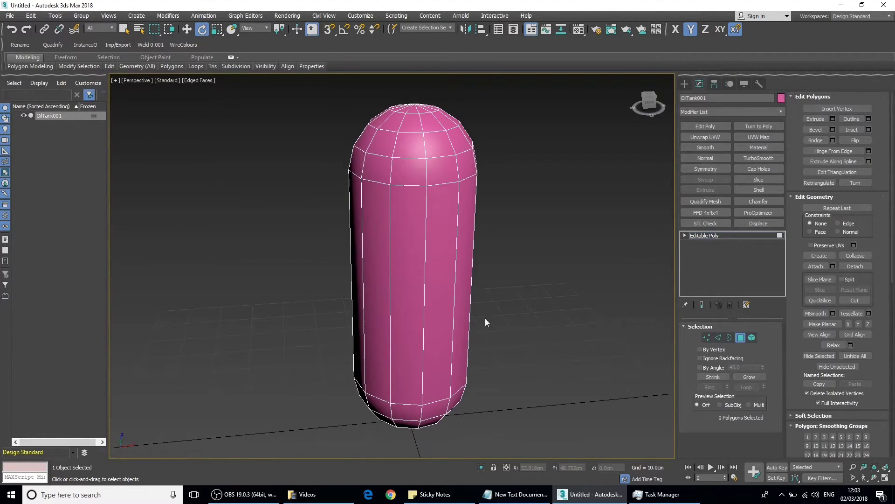
pyautogui.press('q')
# Step: Select four front side polygons of the capsule and add a Slice modifier to them
pyautogui.click(413, 324)
pyautogui.keyDown('ctrl'); pyautogui.click(433, 328); pyautogui.keyUp('ctrl')
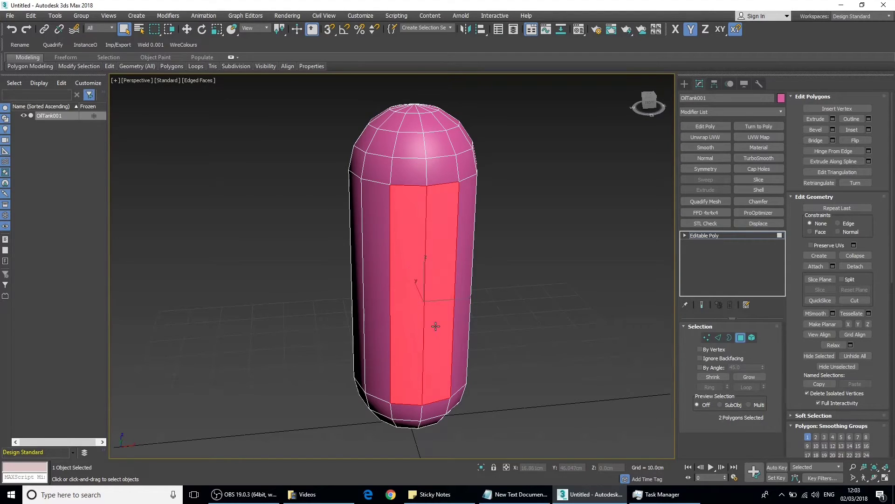
pyautogui.keyDown('ctrl'); pyautogui.click(456, 327); pyautogui.keyUp('ctrl')
pyautogui.keyDown('alt'); pyautogui.moveTo(517, 354); pyautogui.dragTo(443, 338, button='middle'); pyautogui.keyUp('alt')
pyautogui.keyDown('ctrl'); pyautogui.click(498, 329); pyautogui.keyUp('ctrl')
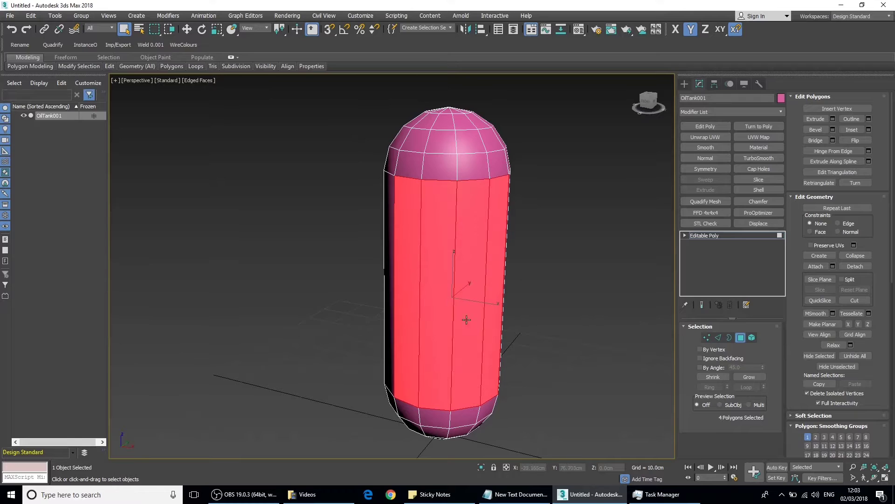
pyautogui.keyDown('alt'); pyautogui.moveTo(547, 310); pyautogui.dragTo(520, 289, button='middle'); pyautogui.keyUp('alt')
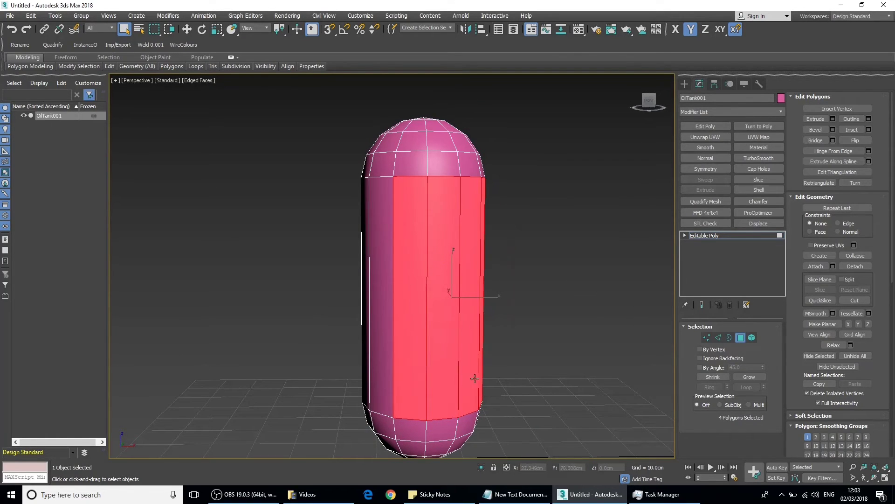
pyautogui.keyDown('alt'); pyautogui.moveTo(410, 379); pyautogui.dragTo(468, 422, button='middle'); pyautogui.keyUp('alt')
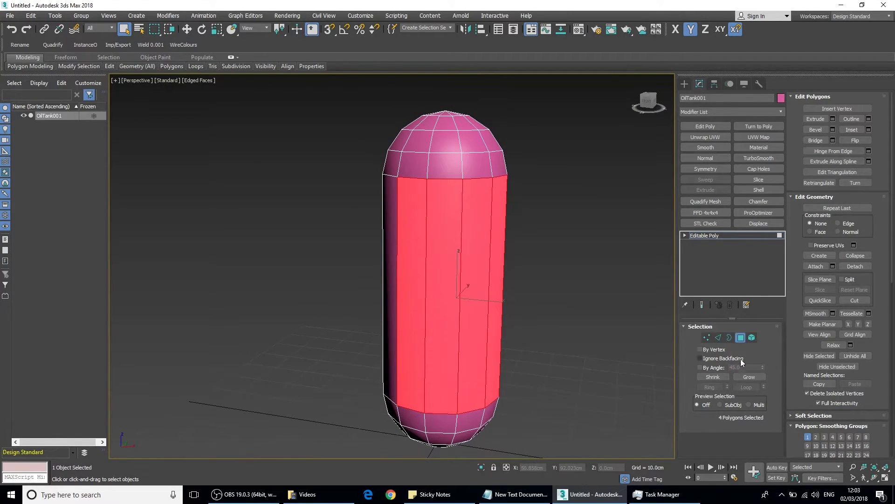
pyautogui.click(759, 180)
# Step: Select the new Slice's plane and raise it slightly up the capsule
pyautogui.keyDown('alt'); pyautogui.moveTo(510, 312); pyautogui.dragTo(526, 317, button='middle'); pyautogui.keyUp('alt')
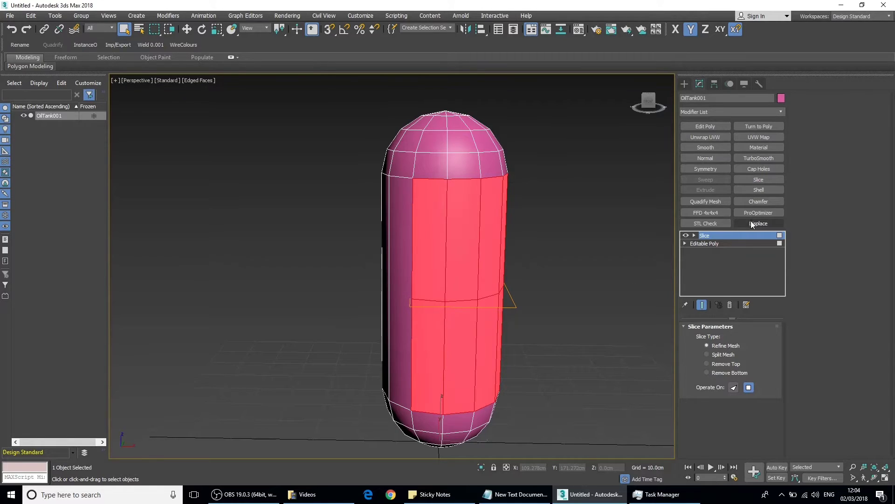
pyautogui.click(694, 236)
pyautogui.click(711, 244)
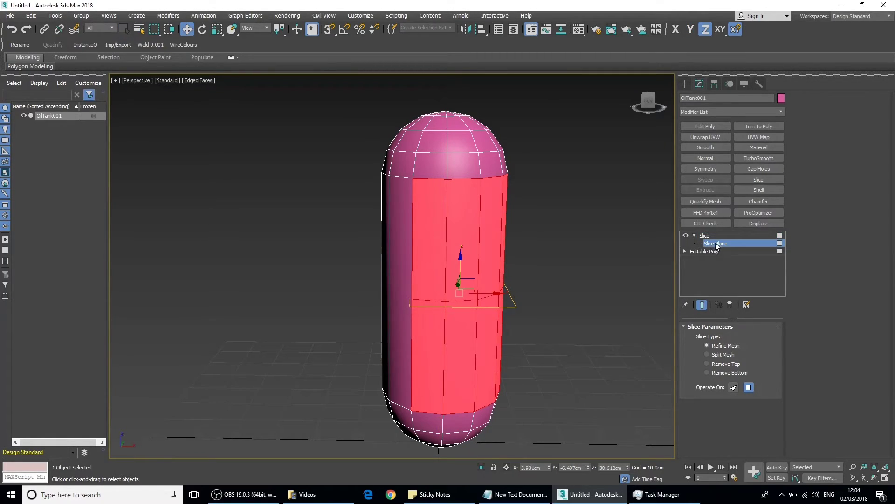
pyautogui.moveTo(439, 287); pyautogui.dragTo(437, 298, button='middle')
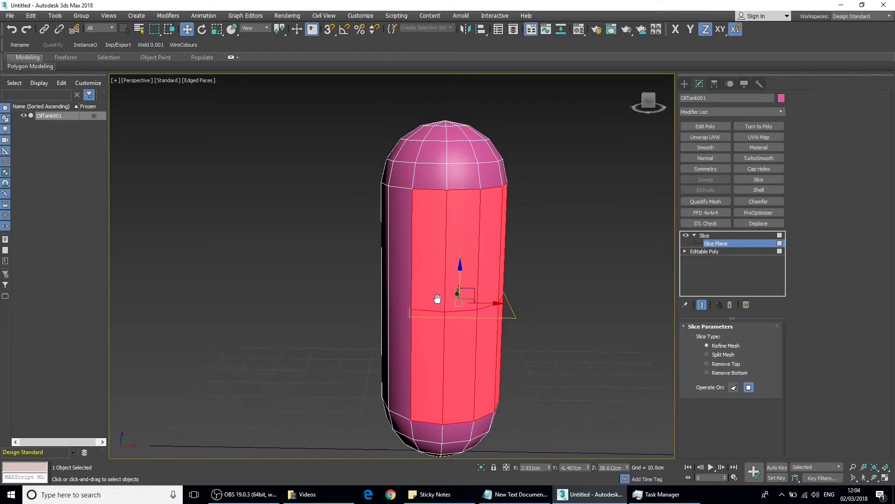
pyautogui.moveTo(460, 276)
pyautogui.mouseDown()
pyautogui.moveTo(461, 250)
pyautogui.moveTo(461, 271)
pyautogui.mouseUp()
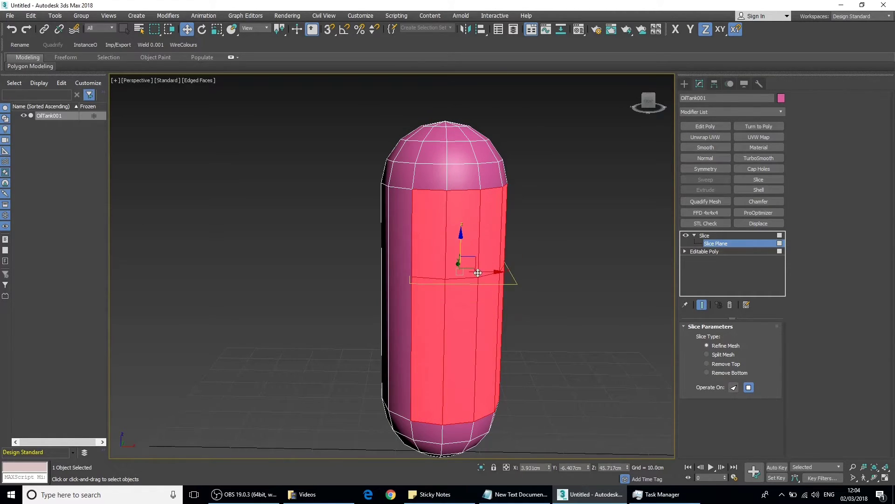
pyautogui.keyDown('alt'); pyautogui.moveTo(462, 270); pyautogui.dragTo(463, 255, button='middle'); pyautogui.keyUp('alt')
# Step: Rotate the slice plane about 13 degrees so the cut runs at an angle
pyautogui.press('e')
pyautogui.moveTo(489, 256); pyautogui.dragTo(454, 291)
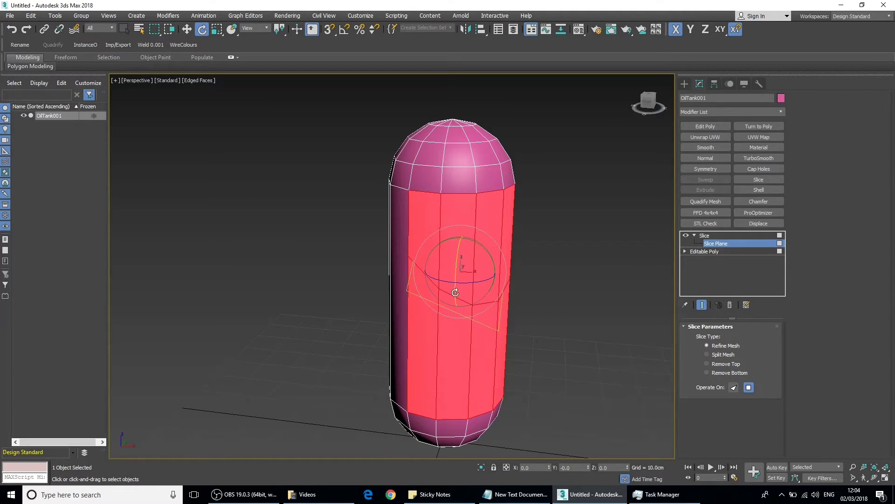
pyautogui.keyDown('alt'); pyautogui.moveTo(454, 291); pyautogui.dragTo(567, 311, button='middle'); pyautogui.keyUp('alt')
# Step: Copy the Slice modifier, paste a second Slice on top, and raise its plane higher
pyautogui.click(705, 236)
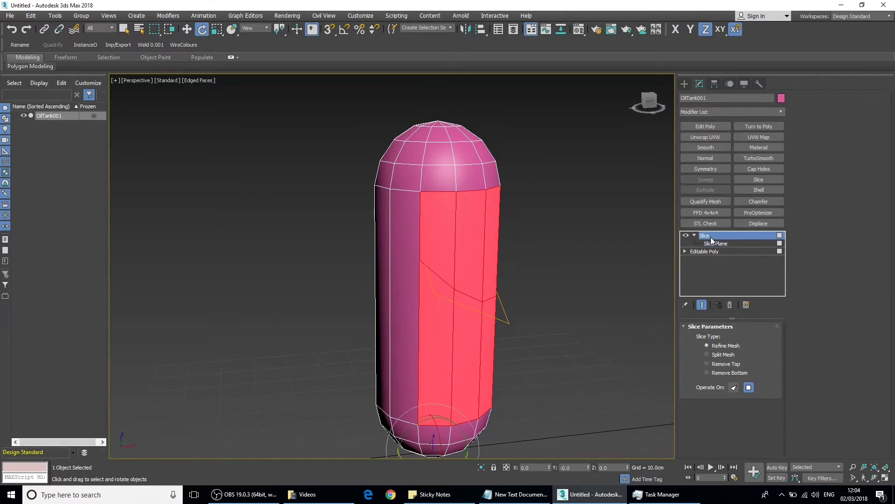
pyautogui.rightClick(710, 235)
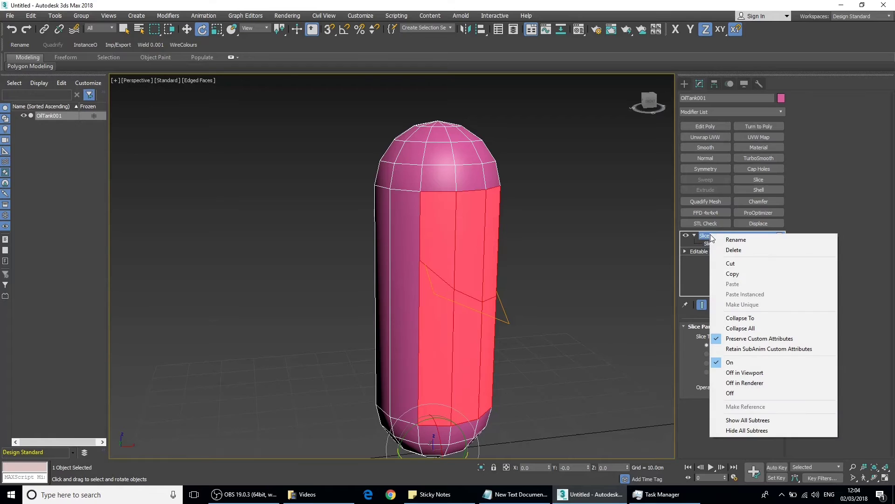
pyautogui.click(730, 274)
pyautogui.moveTo(516, 312); pyautogui.dragTo(517, 321, button='middle')
pyautogui.rightClick(732, 234)
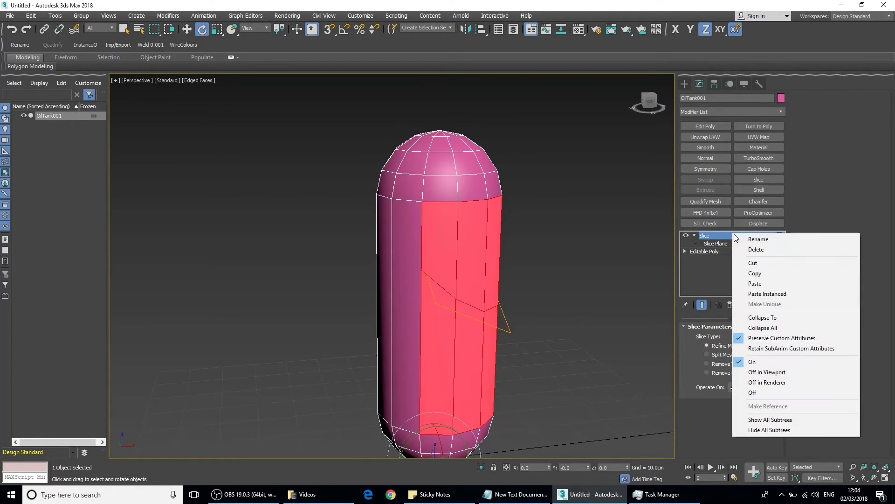
pyautogui.click(755, 283)
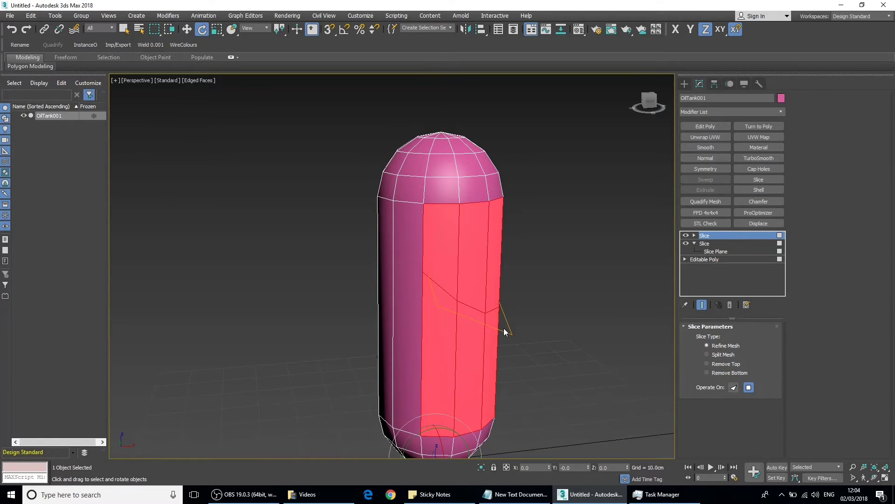
pyautogui.press('1')
pyautogui.doubleClick(704, 236)
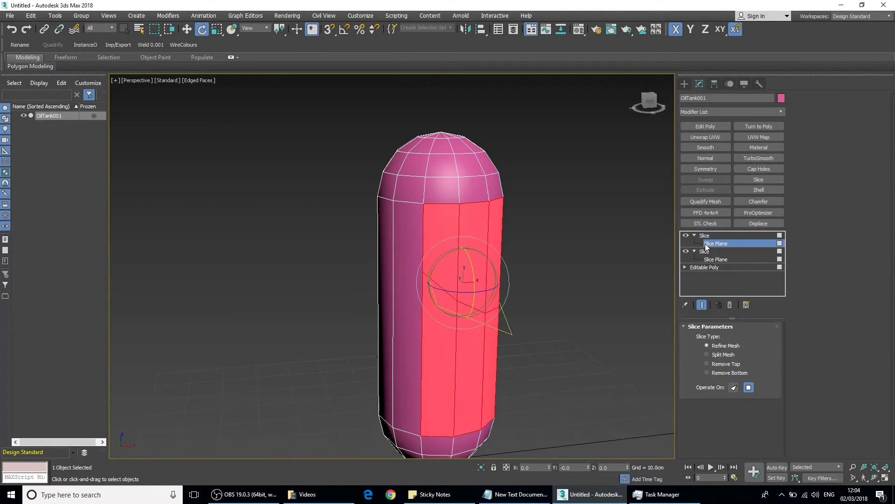
pyautogui.press('w')
pyautogui.moveTo(464, 272); pyautogui.dragTo(474, 205)
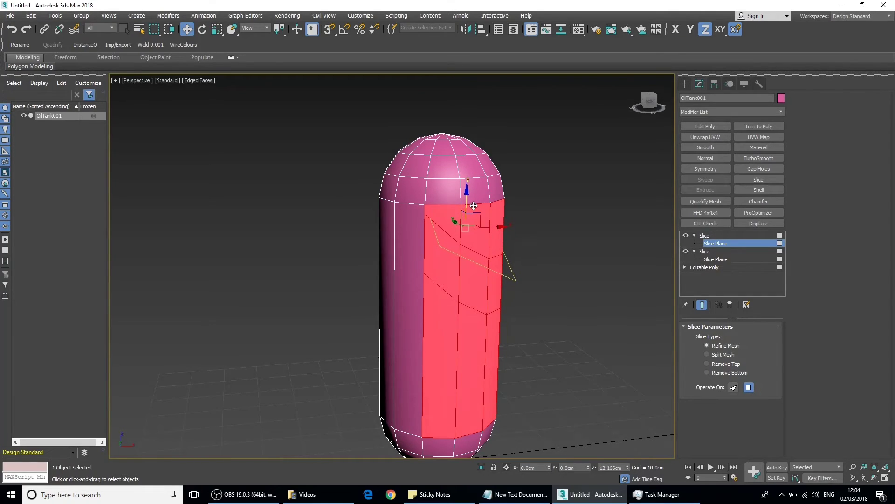
# Step: Paste a third Slice modifier on top and move its plane lower on the capsule
pyautogui.click(738, 235)
pyautogui.rightClick(738, 235)
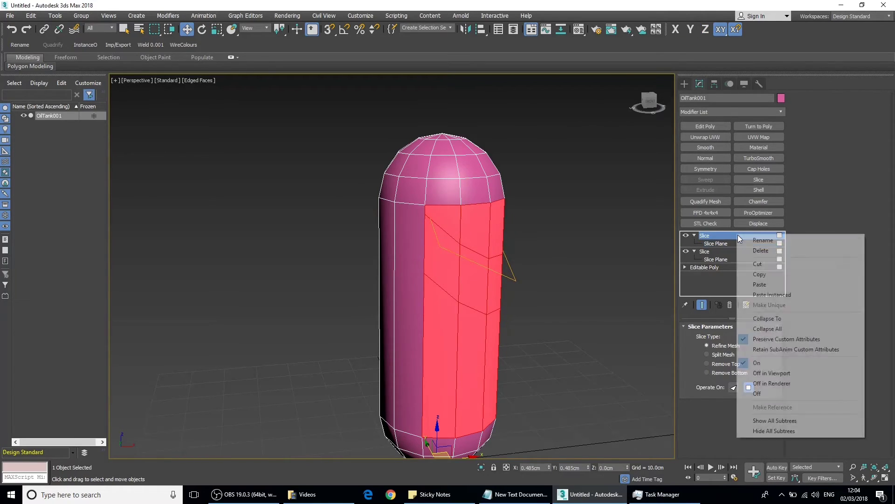
pyautogui.click(759, 284)
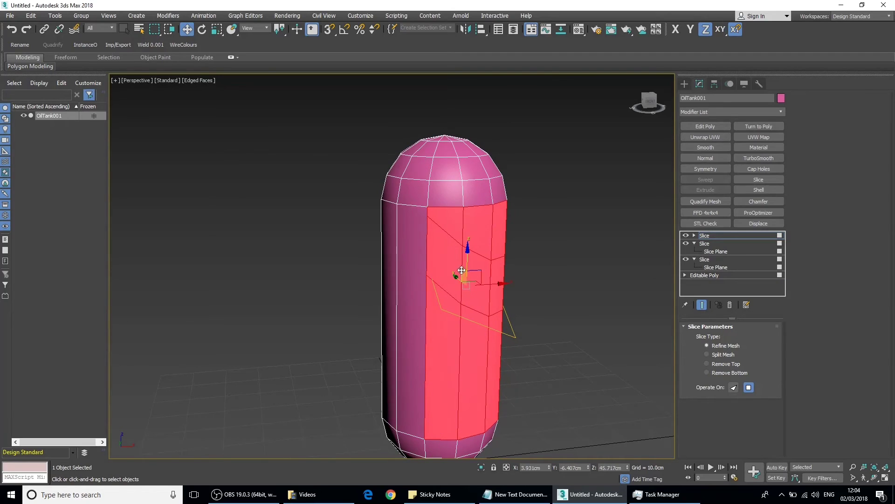
pyautogui.moveTo(469, 260); pyautogui.dragTo(469, 314)
pyautogui.keyDown('alt'); pyautogui.moveTo(552, 327); pyautogui.dragTo(541, 320, button='middle'); pyautogui.keyUp('alt')
# Step: Paste a fourth Slice modifier and move its plane further down the capsule
pyautogui.rightClick(718, 235)
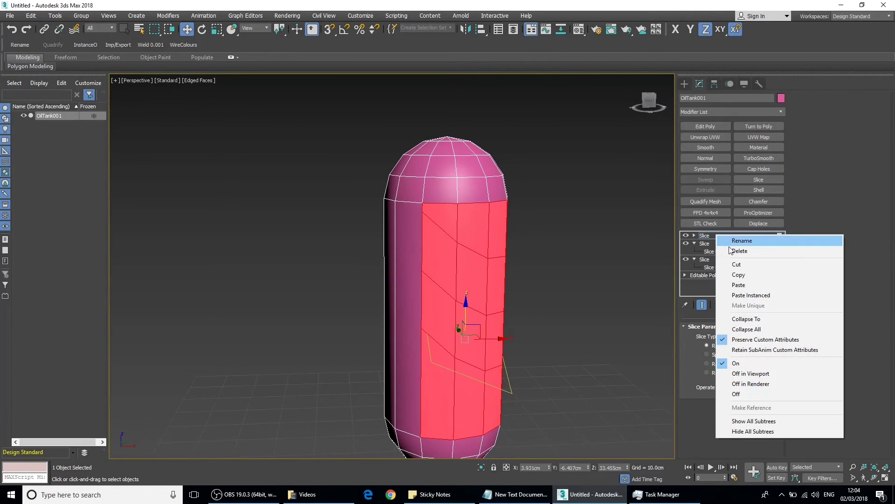
pyautogui.click(746, 284)
pyautogui.moveTo(471, 345); pyautogui.dragTo(491, 291, button='middle')
pyautogui.press('1')
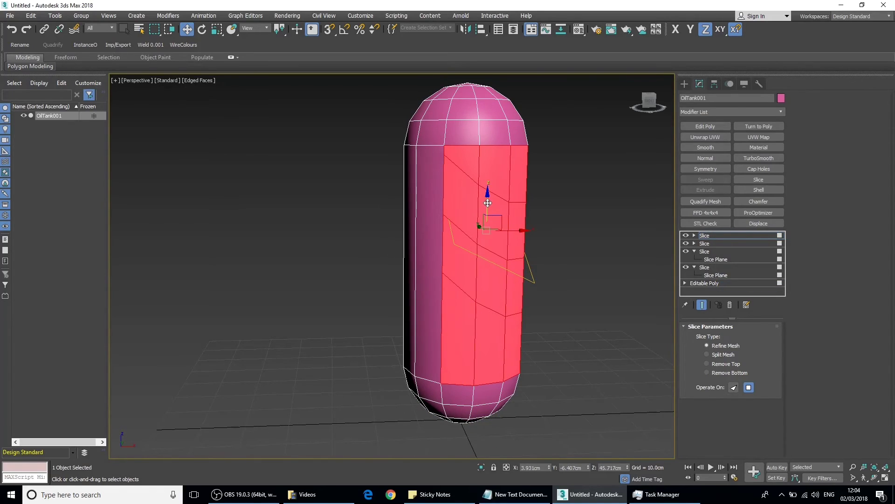
pyautogui.moveTo(488, 203); pyautogui.dragTo(485, 314)
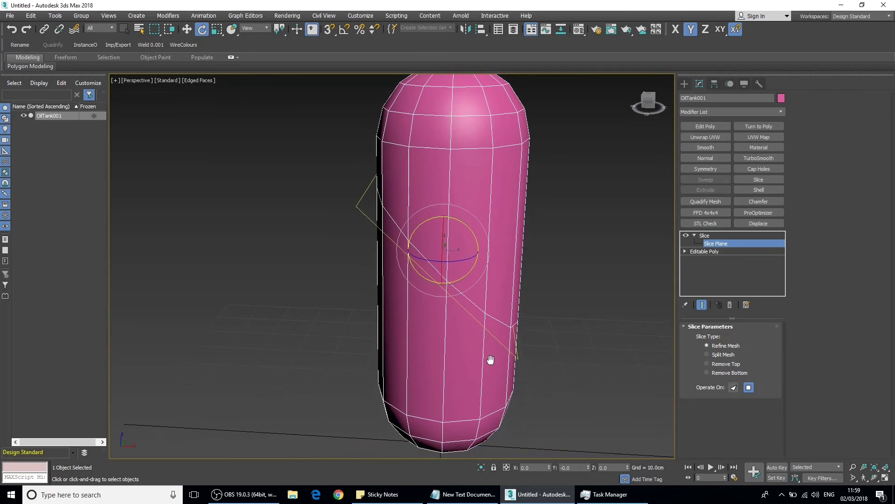
# Step: Zoom the viewport out and back in to inspect the capsule's slice plane
pyautogui.scroll(-4, 499, 380)
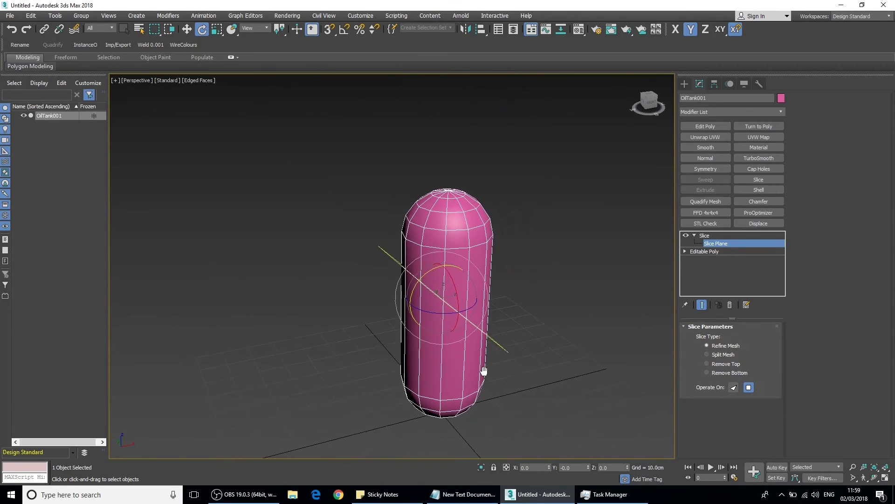
pyautogui.scroll(3, 469, 367)
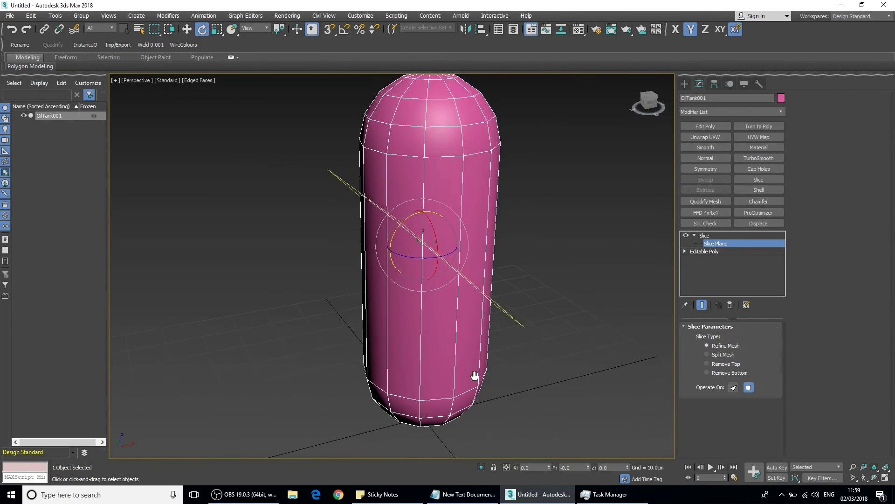